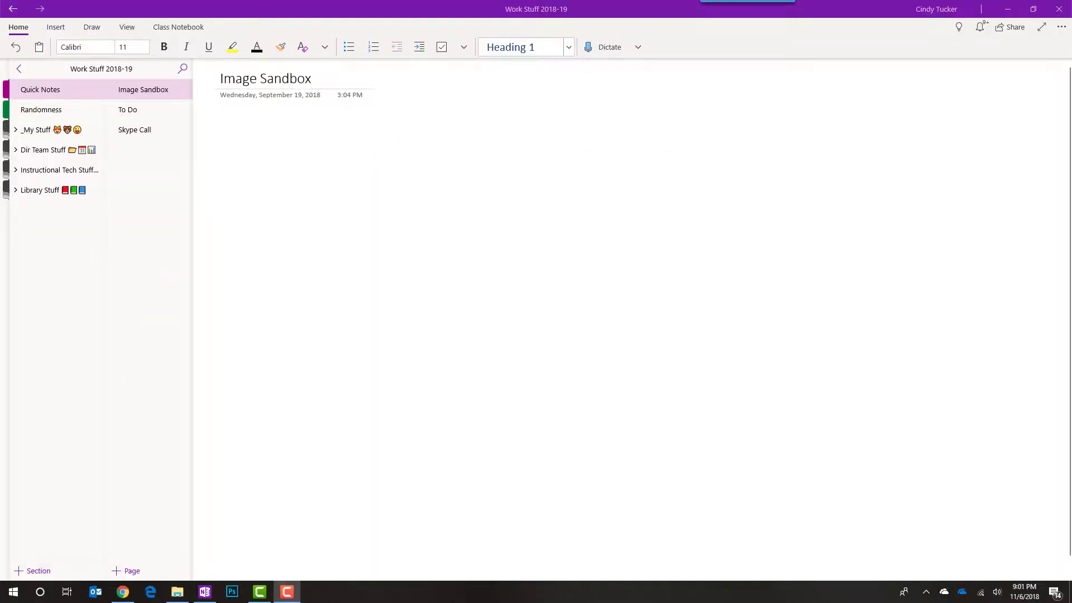
Insert the TechyBunch picture from the Pictures folder in File Explorer into the Image Sandbox page, and close the folder window.
left_click(181, 599)
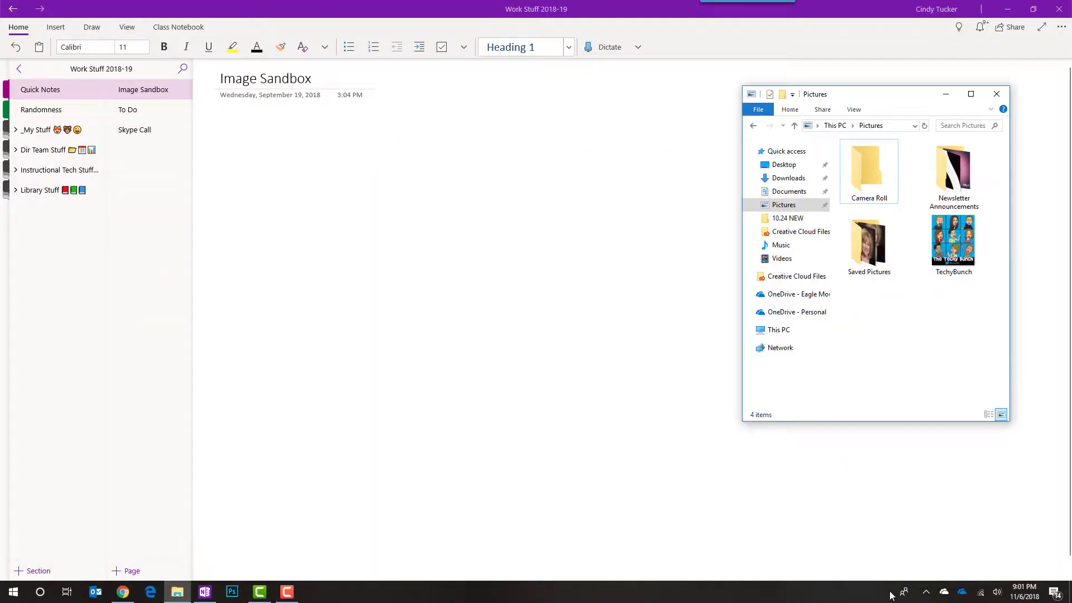
left_click_drag(956, 246, 399, 277)
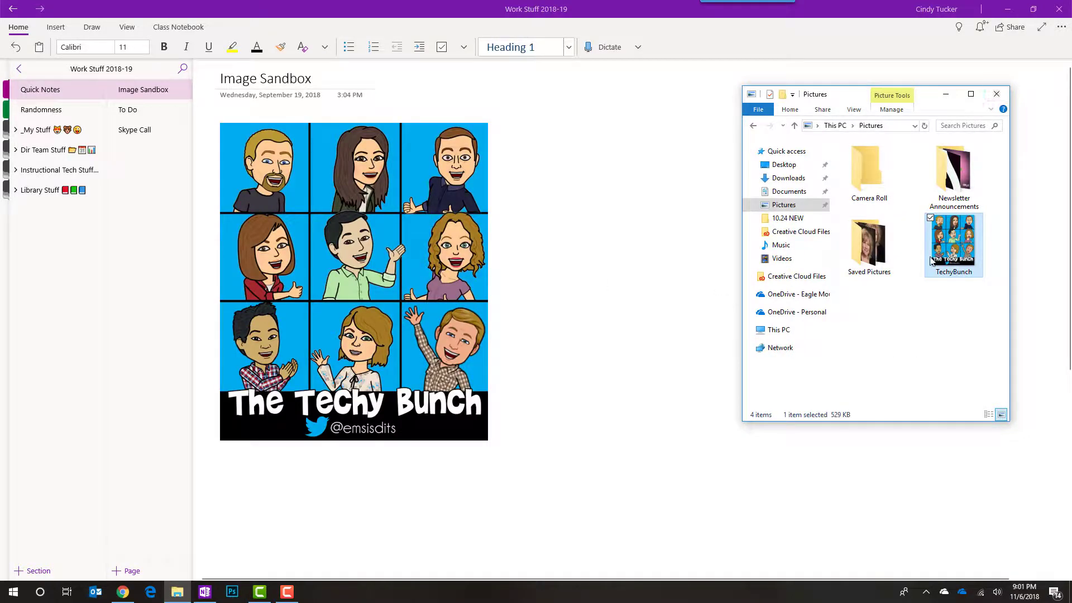
left_click(996, 95)
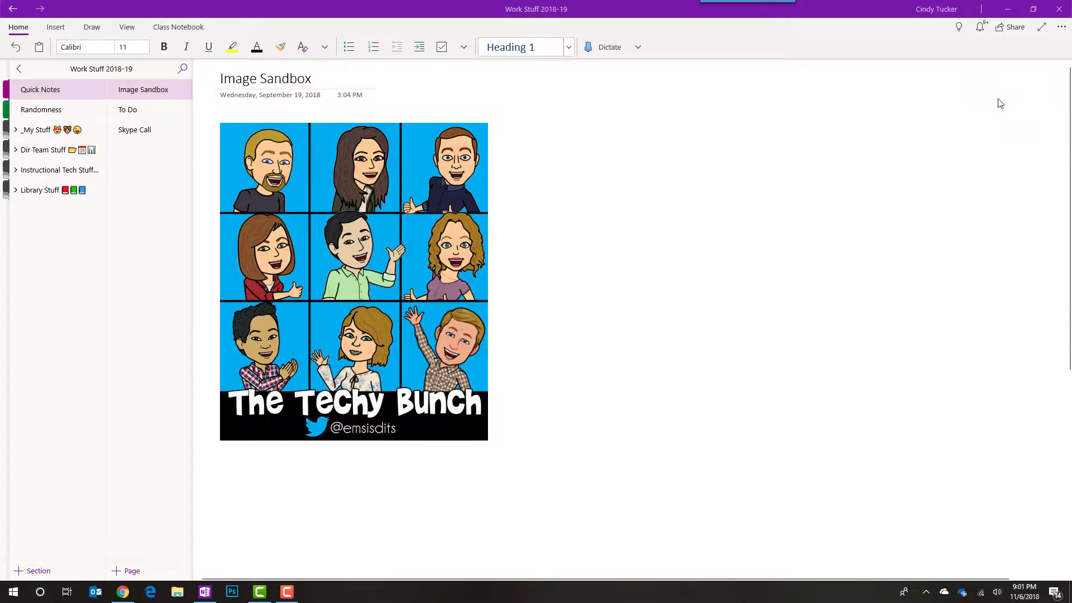
Scale the TechyBunch picture down proportionally, and enlarge it slightly to a medium size.
left_click(355, 284)
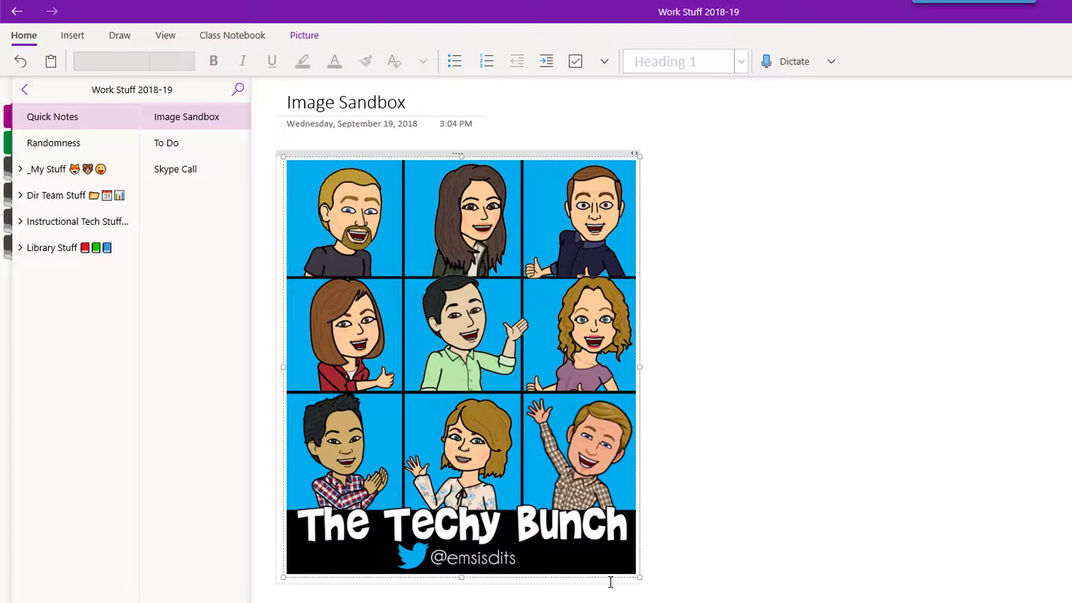
left_click_drag(639, 582, 450, 357)
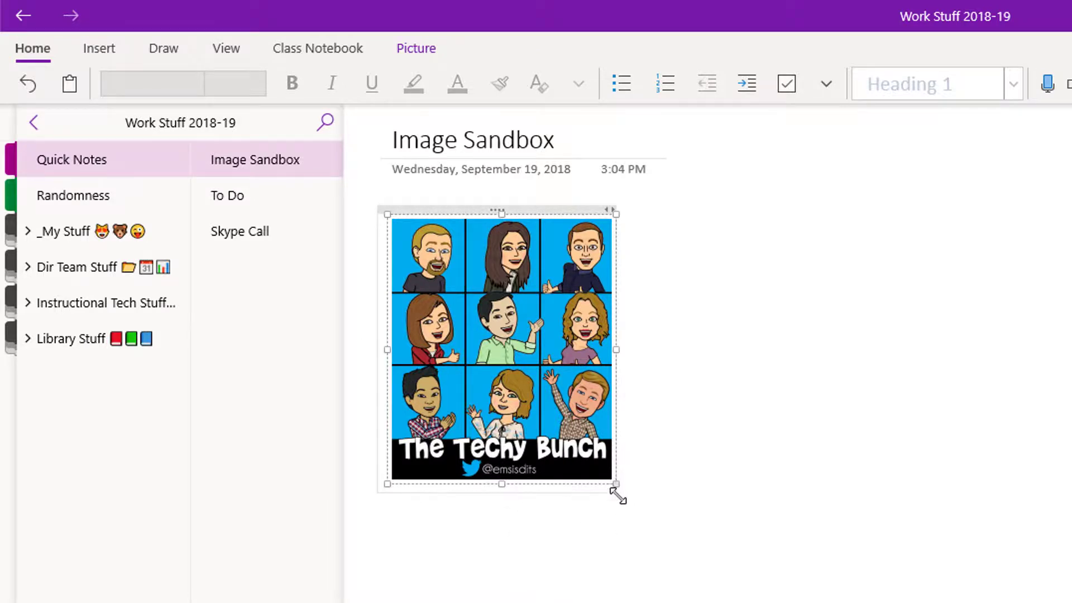
left_click_drag(616, 483, 650, 517)
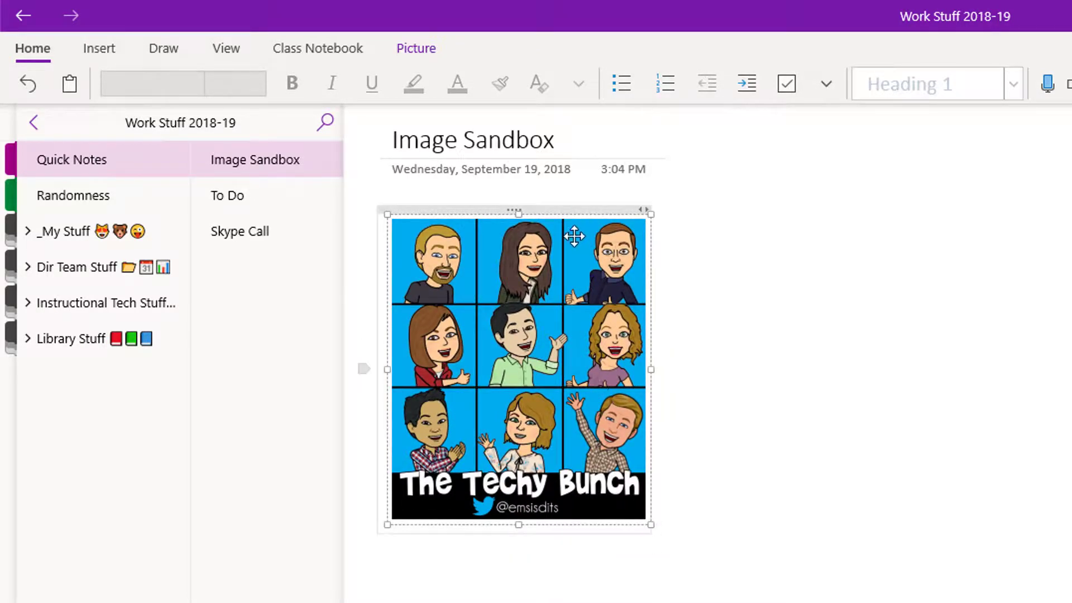
Delete the TechyBunch picture's container from the Image Sandbox page.
left_click(556, 210)
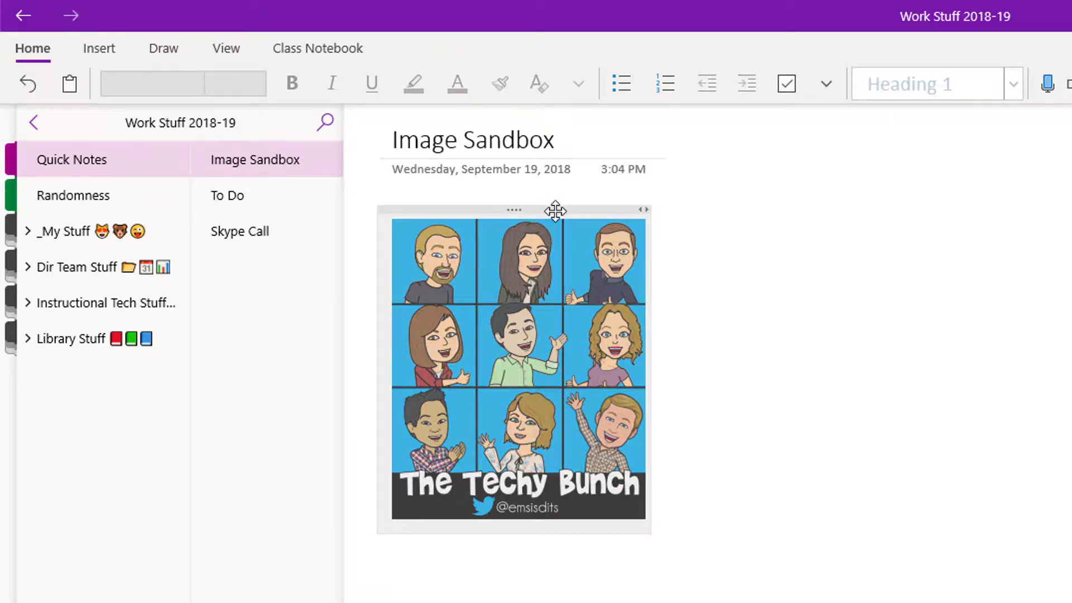
key("Delete")
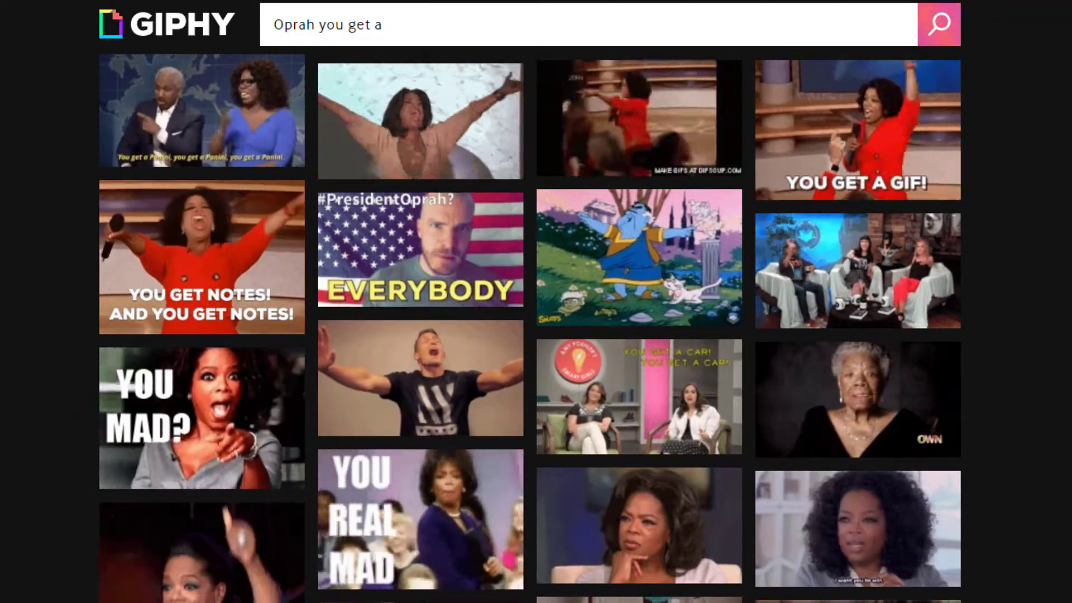
Copy the link of the "YOU GET A GIF!" Oprah GIF from the GIPHY search results.
mouse_move(851, 134)
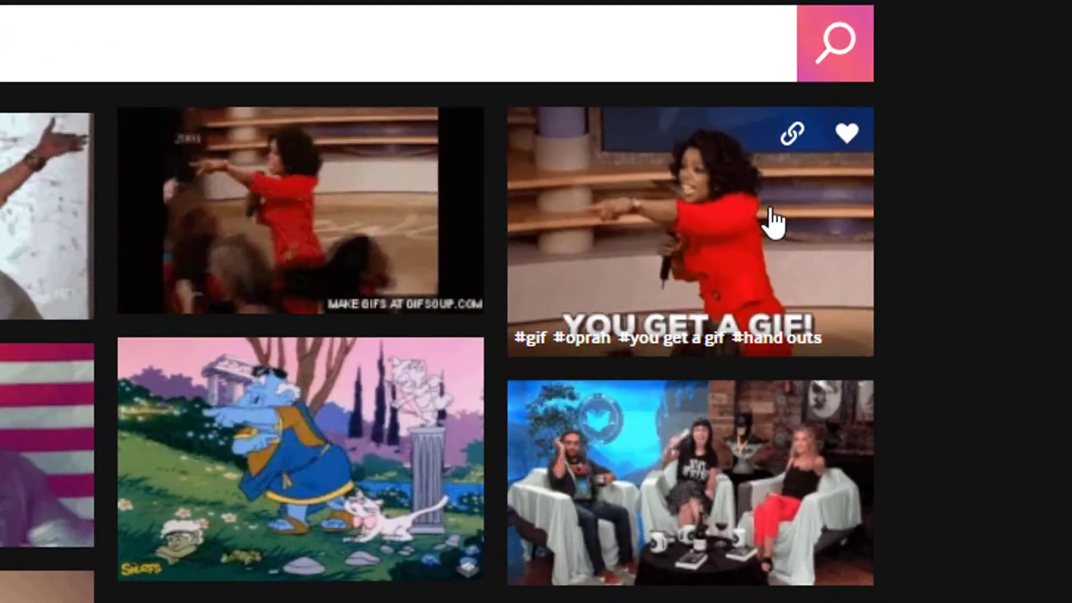
left_click(791, 137)
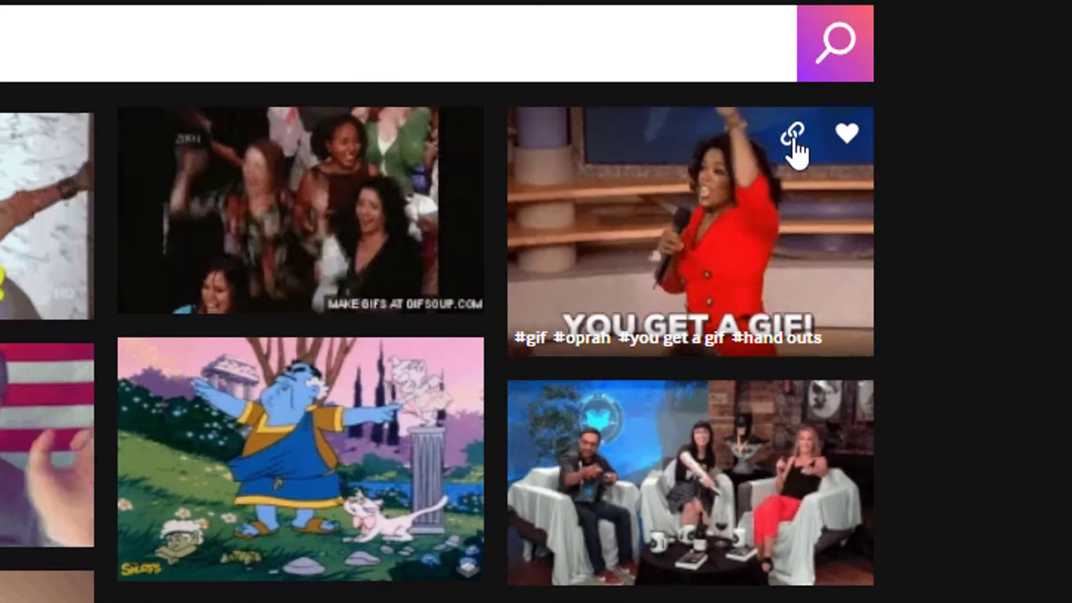
left_click(792, 138)
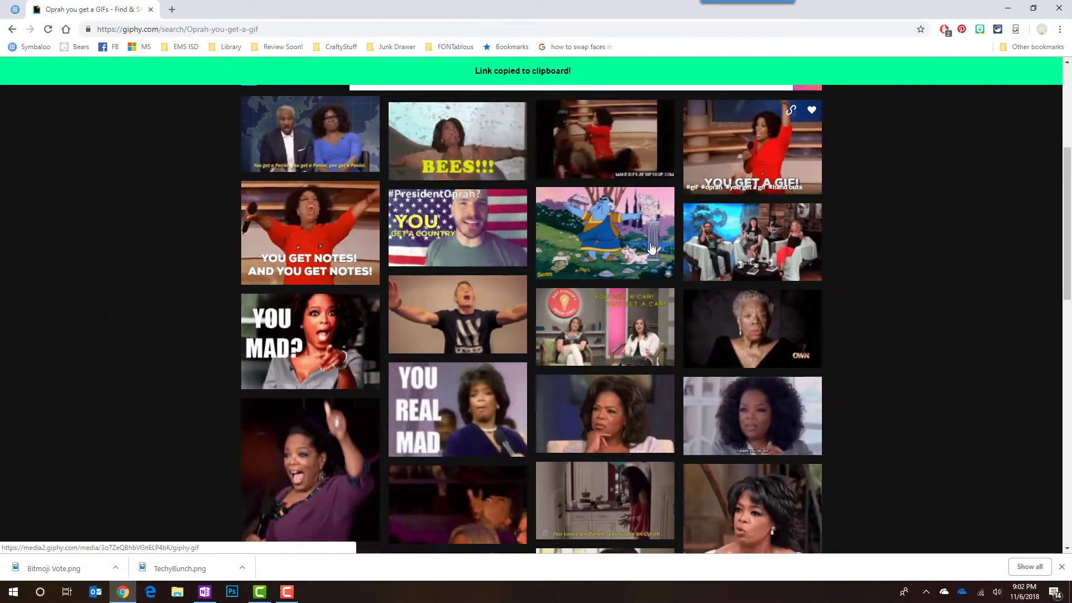
Switch to OneNote and paste the copied GIPHY link below the title of the Image Sandbox page.
left_click(205, 592)
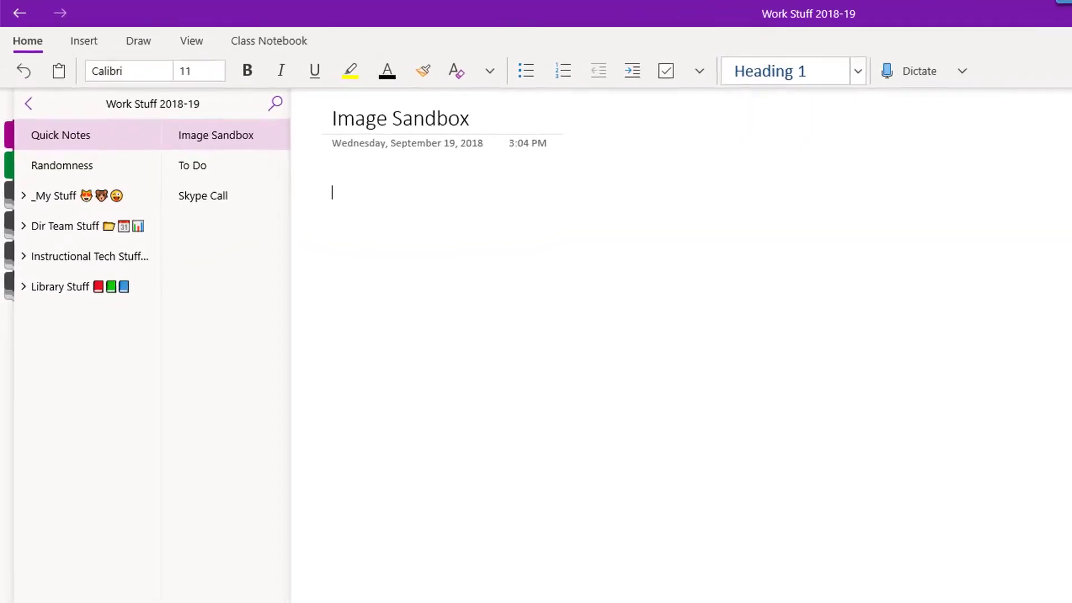
right_click(334, 193)
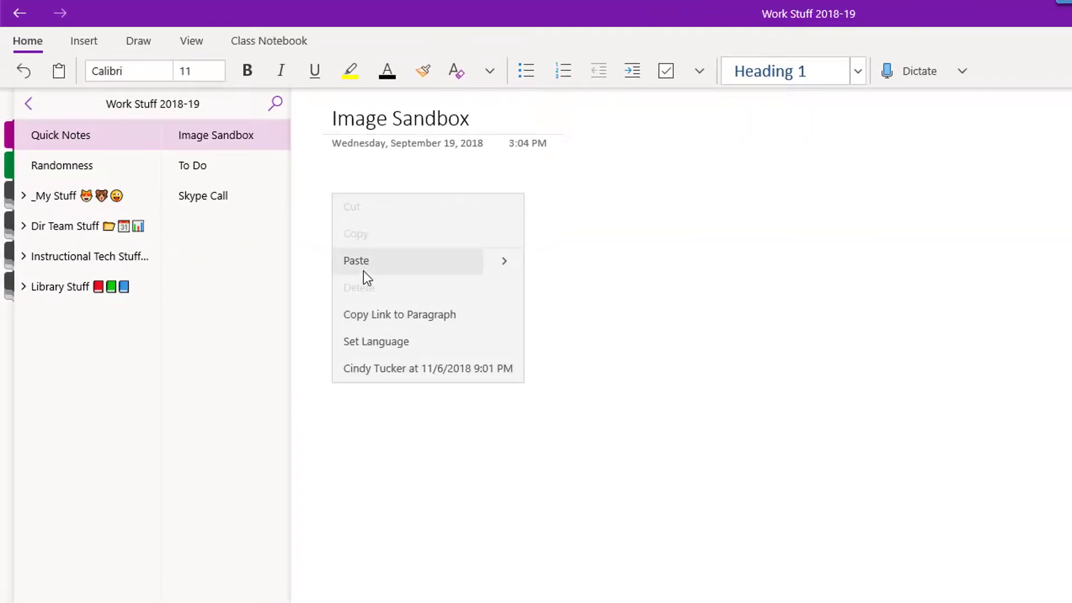
left_click(361, 261)
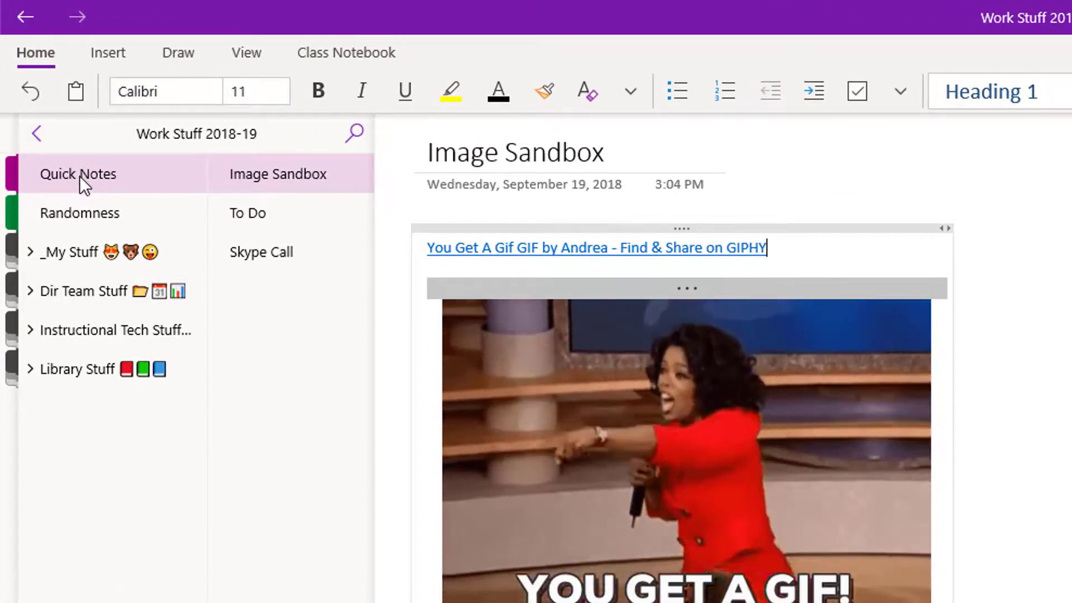
Rename the Quick Notes section by adding winking-tongue face, thumbs-up and red car emojis after its name.
right_click(79, 175)
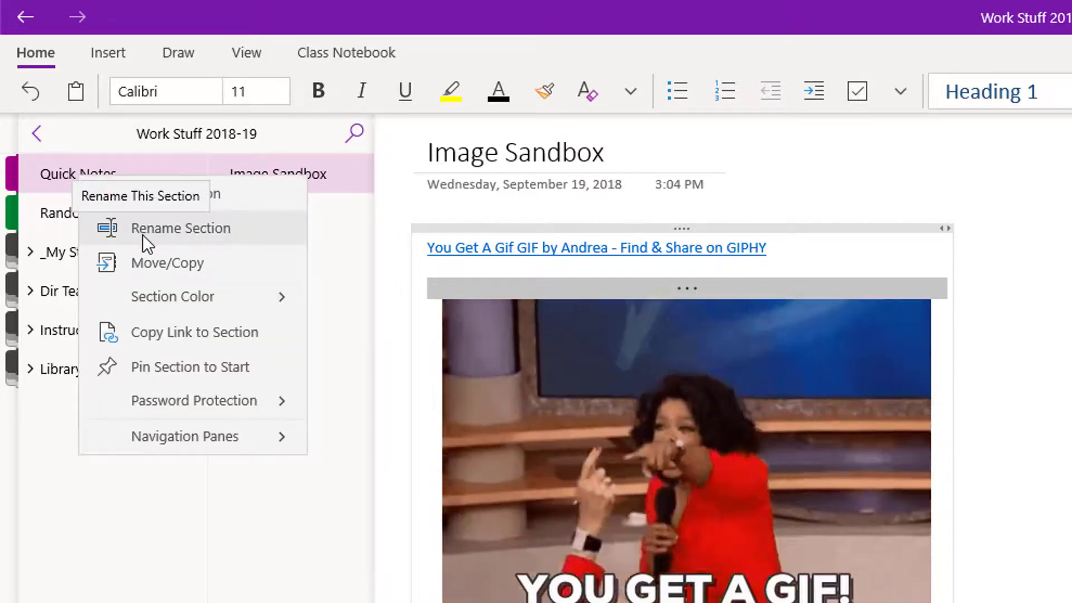
left_click(143, 235)
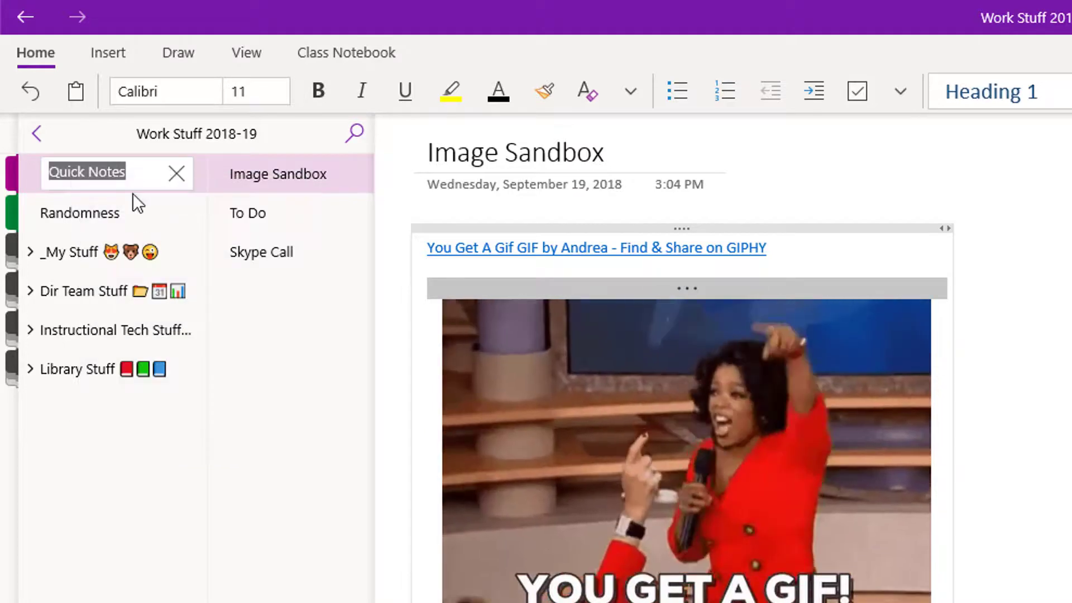
left_click(141, 170)
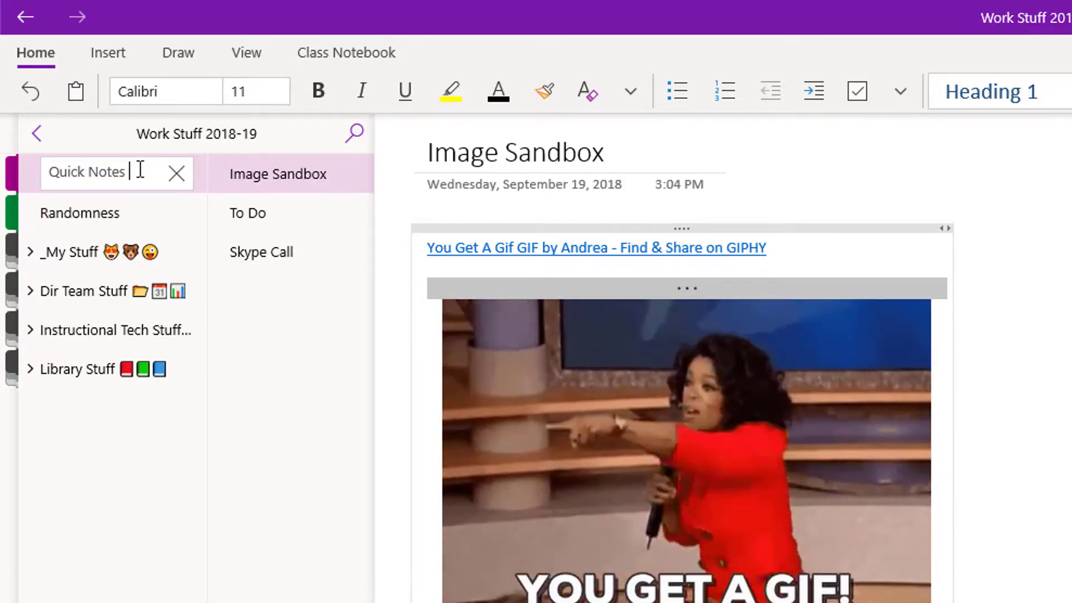
key("super+period")
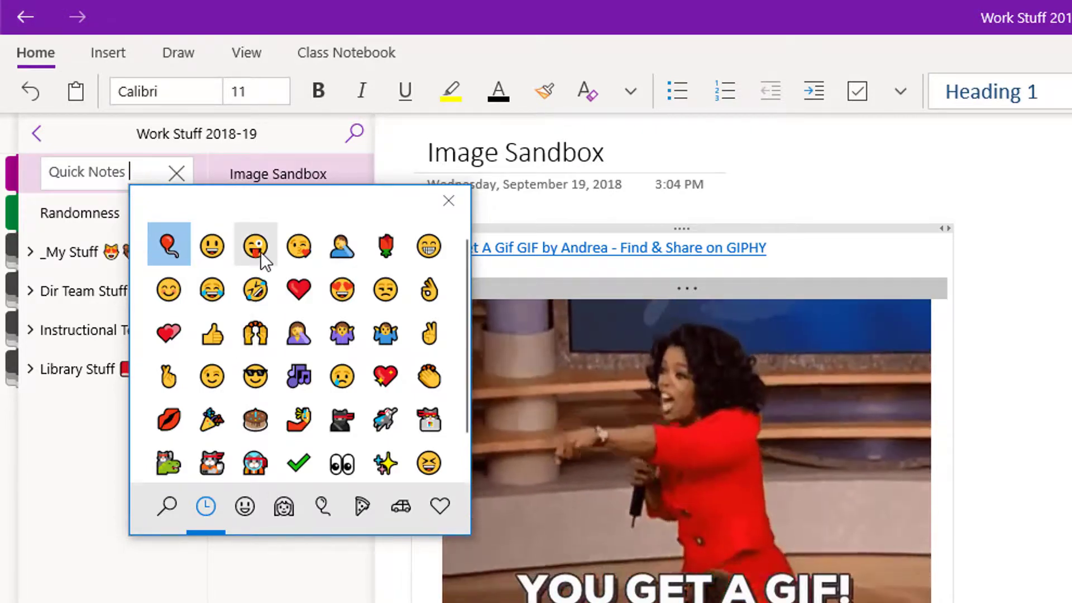
left_click(259, 248)
left_click(211, 336)
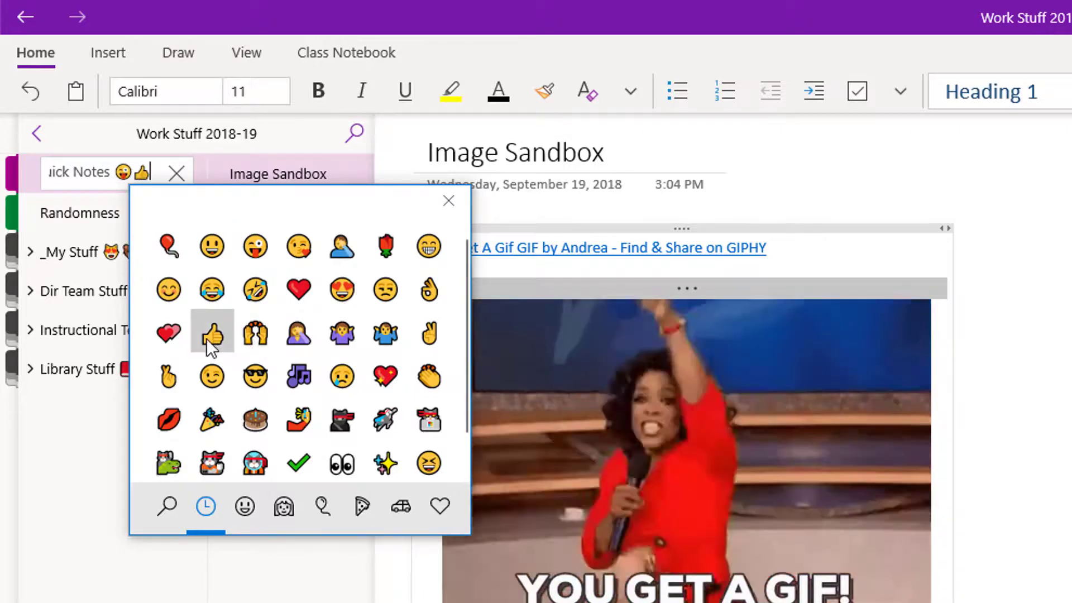
left_click(400, 508)
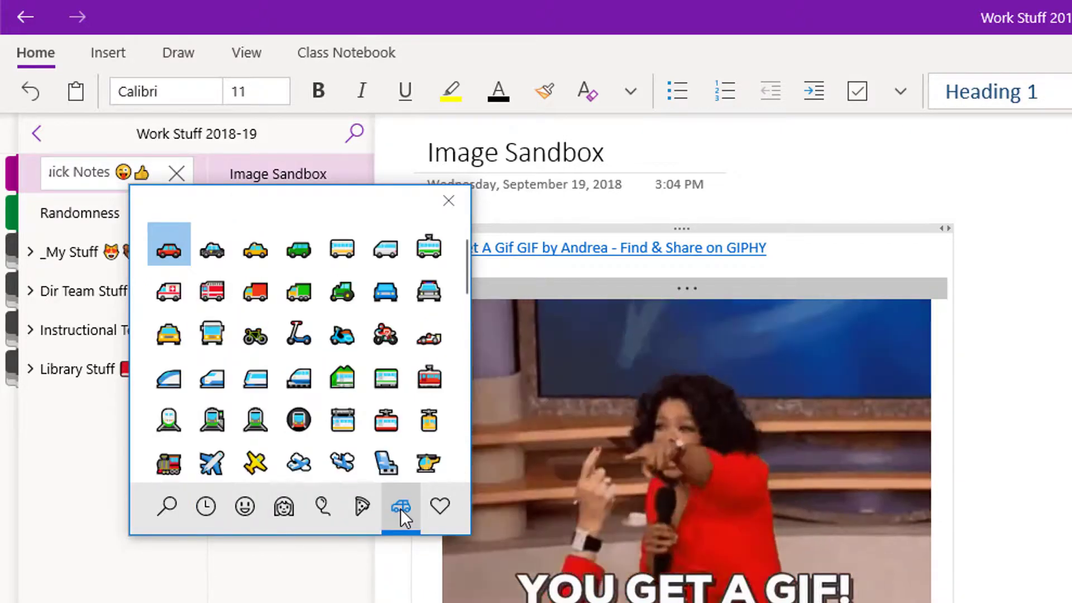
left_click(169, 249)
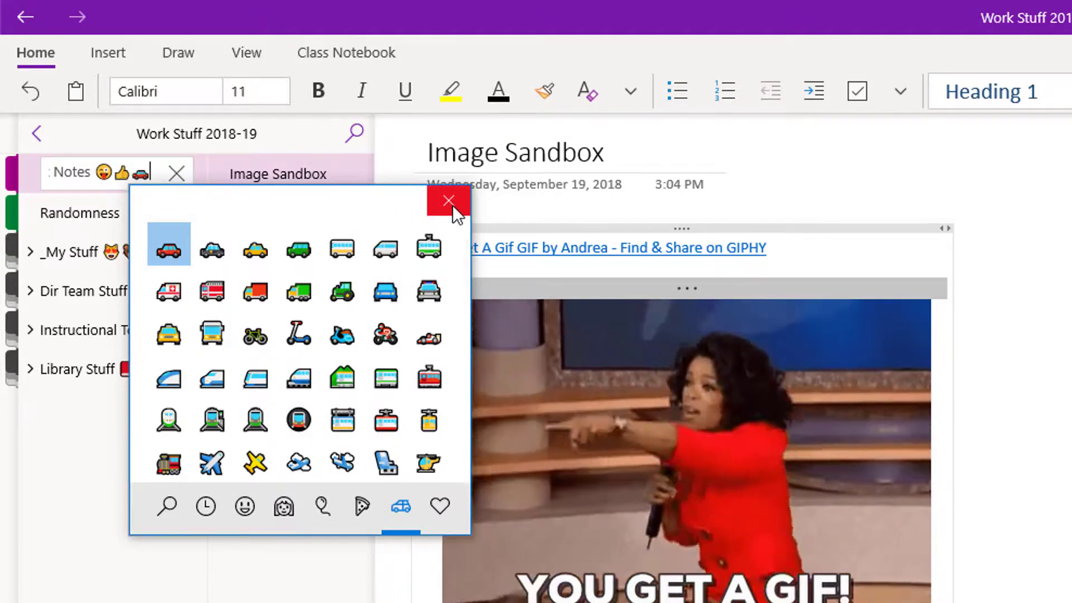
left_click(449, 202)
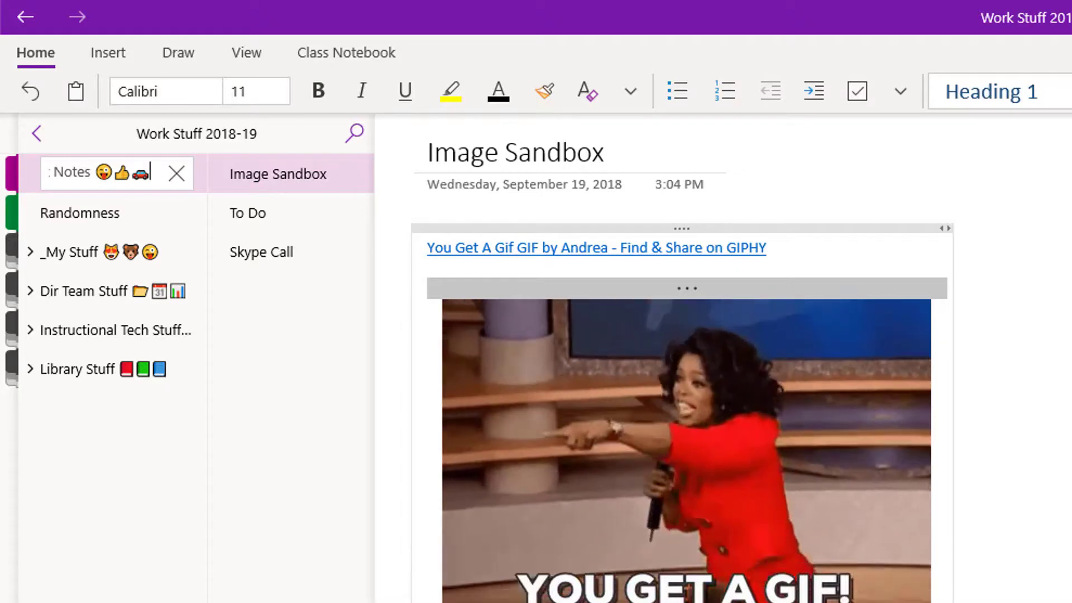
left_click(767, 248)
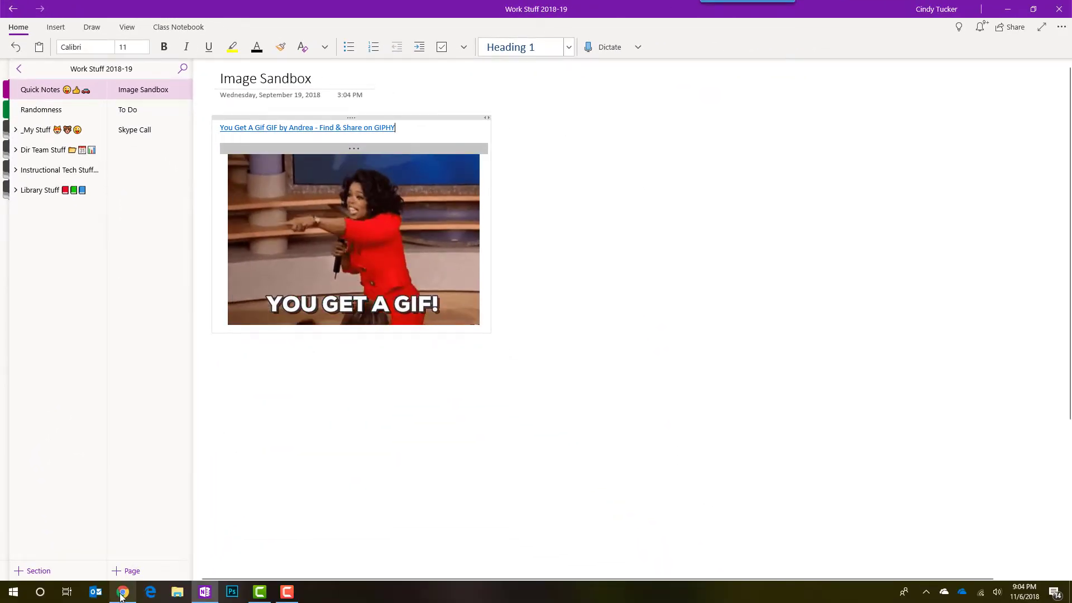
Switch to Chrome and copy the "I VOTED" image from the recent images of the Bitmoji extension.
left_click(122, 596)
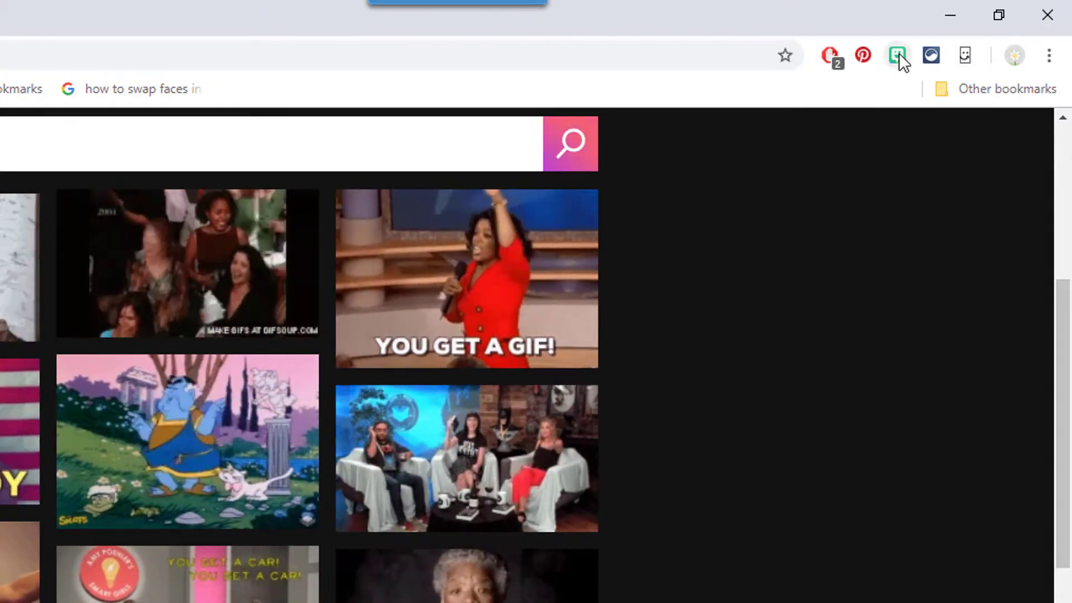
left_click(897, 54)
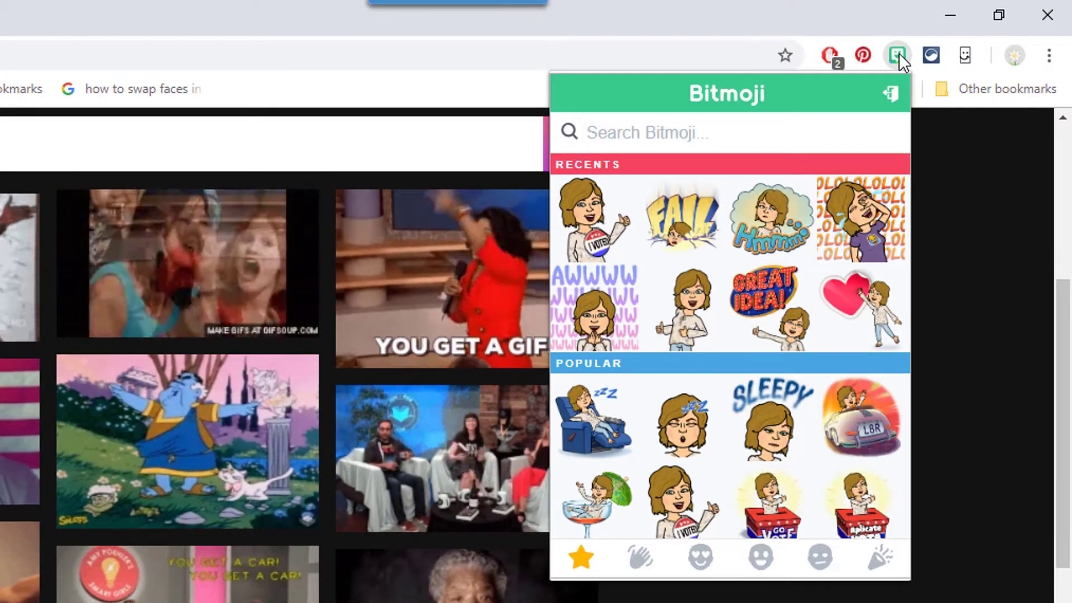
scroll(746, 364, "down", 8)
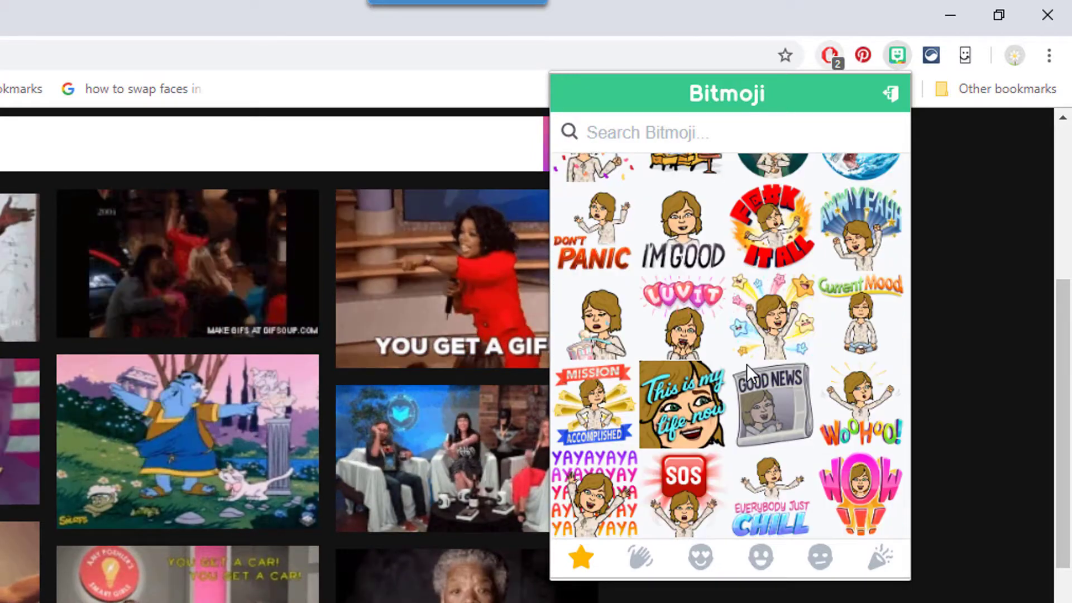
scroll(746, 364, "up", 8)
right_click(588, 219)
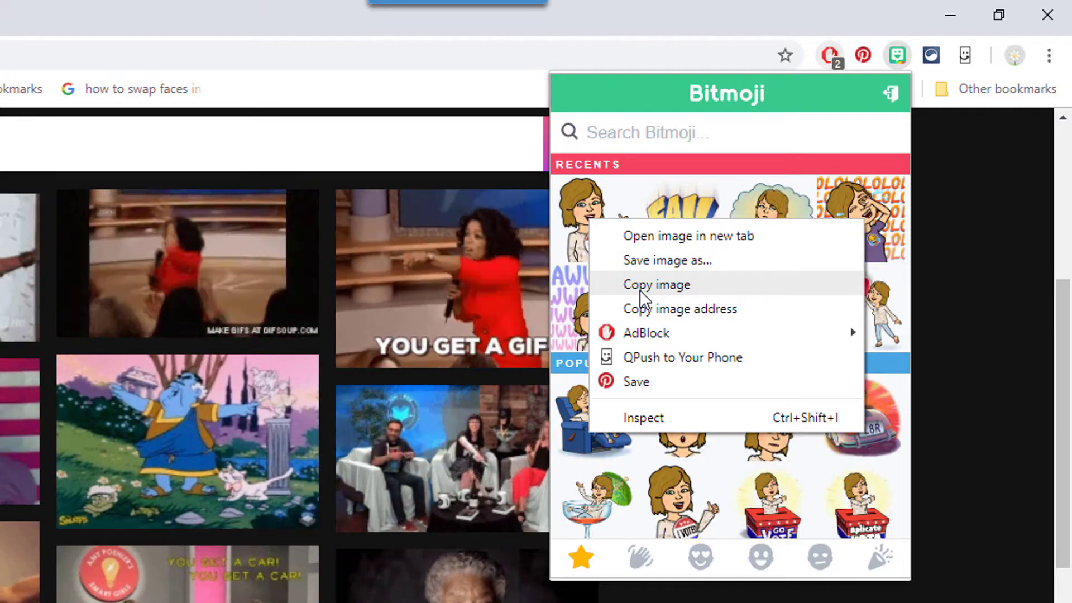
left_click(638, 286)
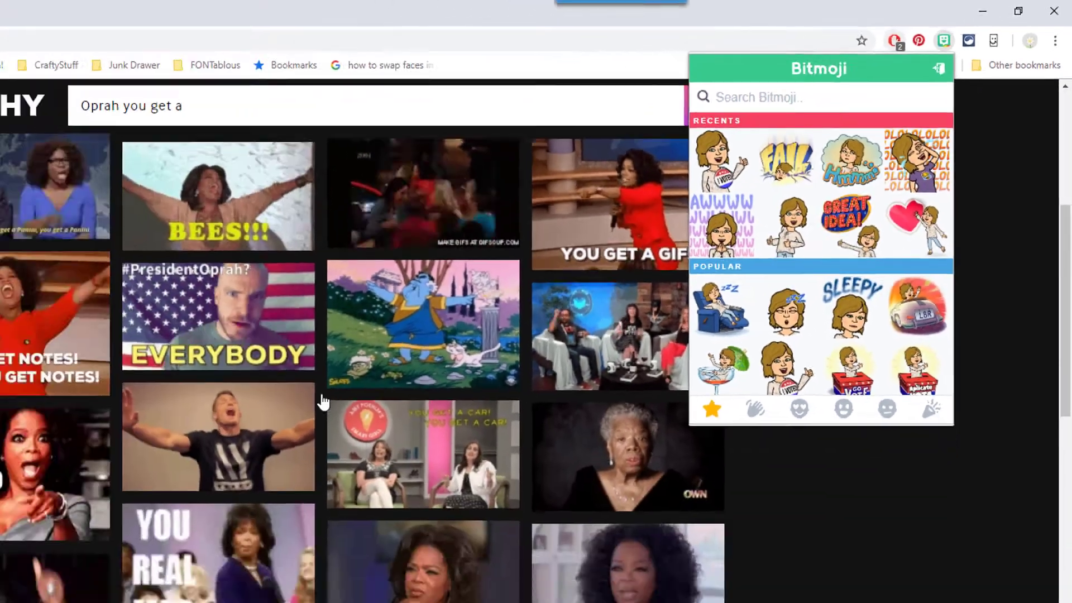
Switch to OneNote and paste the copied Bitmoji image into the empty area beside the GIF.
left_click(206, 594)
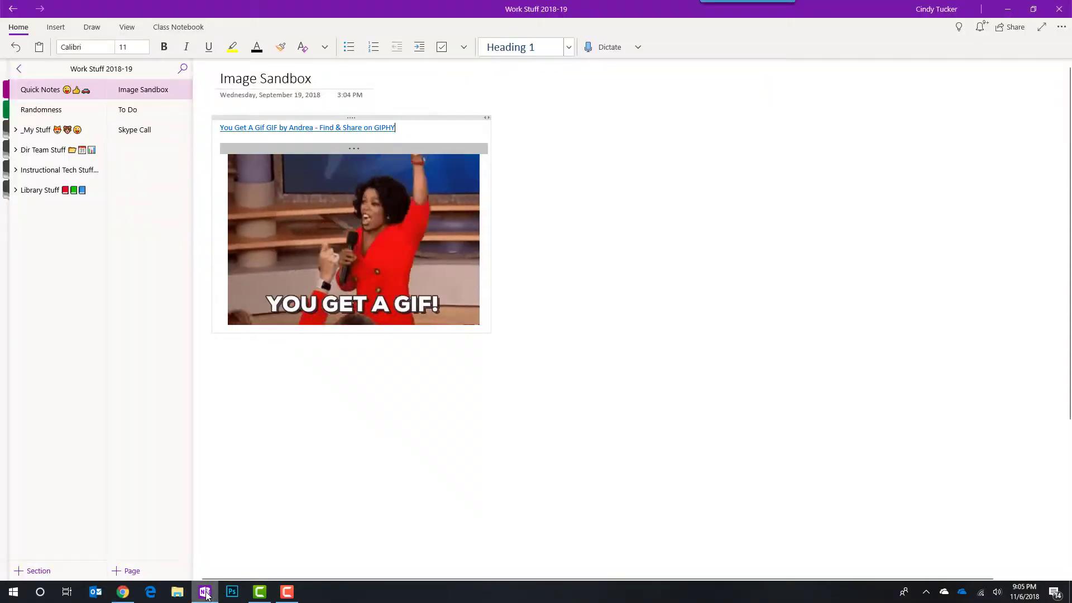
right_click(606, 141)
left_click(624, 185)
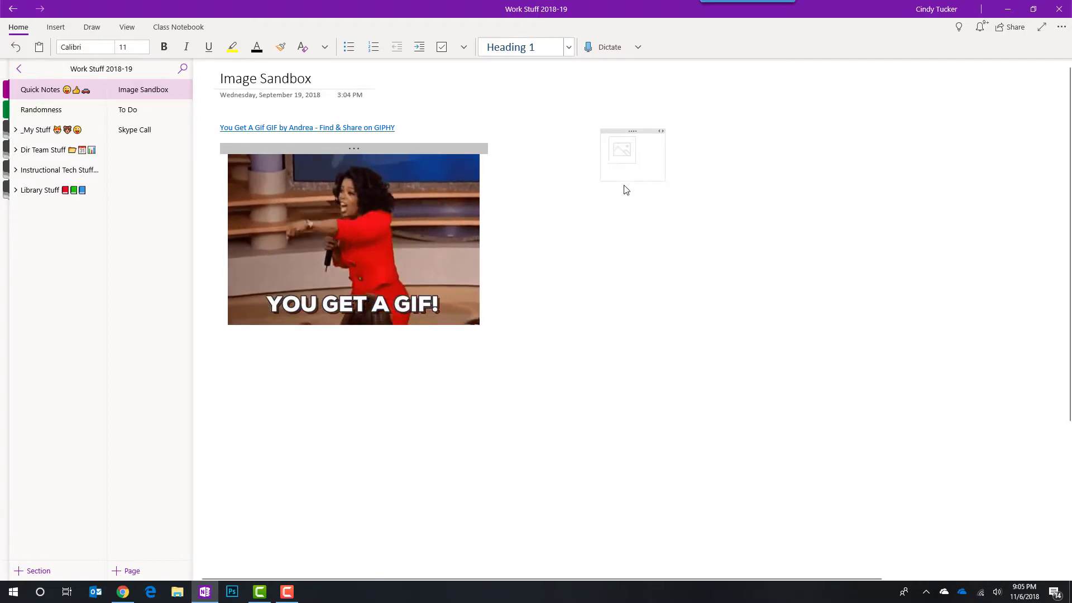
Scale the "I VOTED" Bitmoji down to about half size and move it closer to the GIF, near the page title's level.
left_click(738, 333)
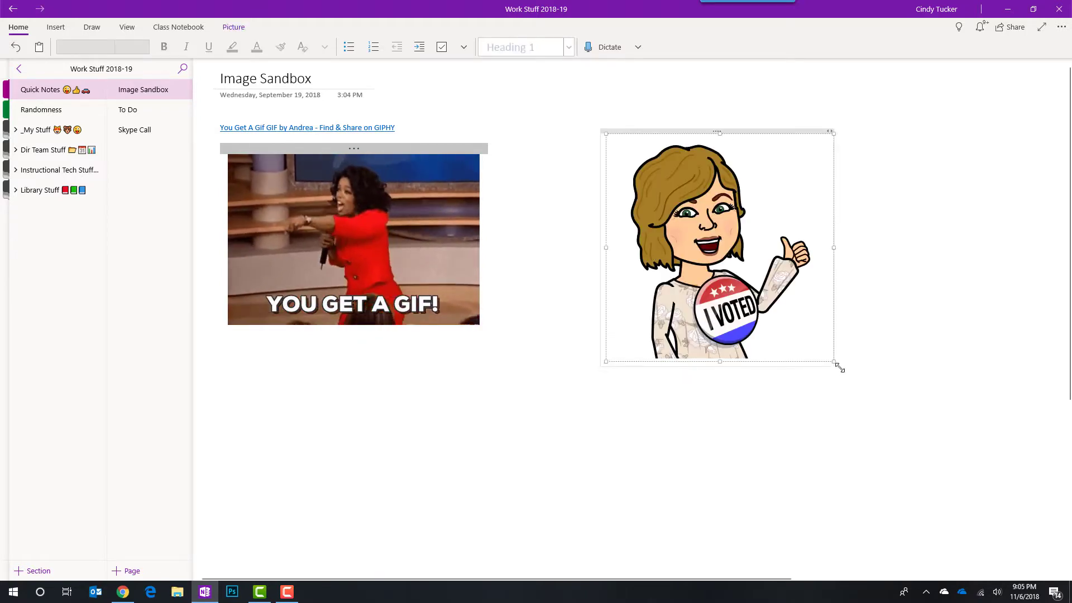
left_click_drag(837, 365, 708, 246)
left_click_drag(648, 168, 555, 130)
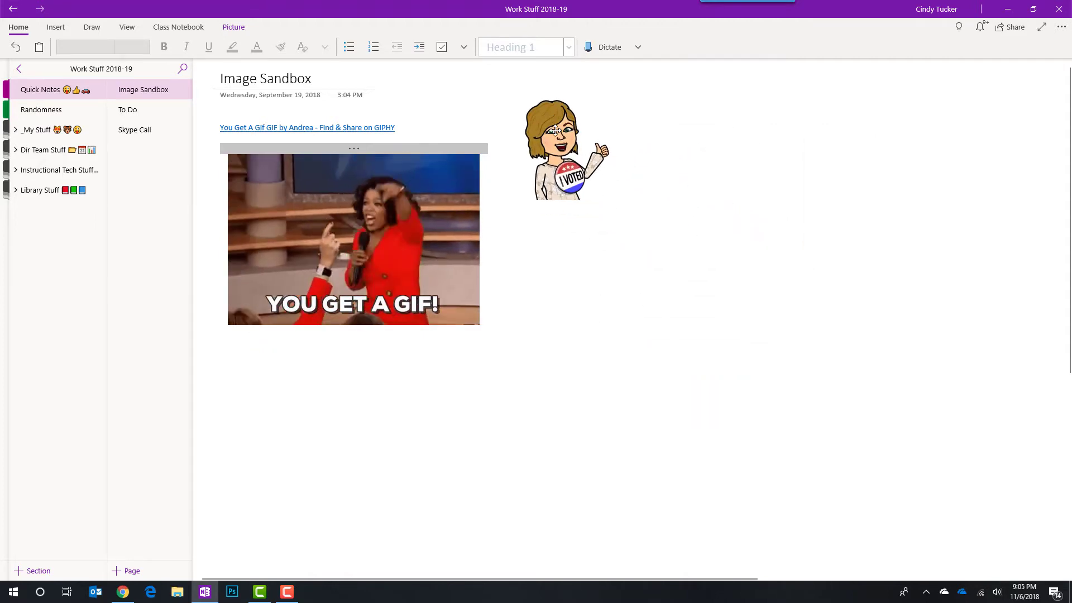